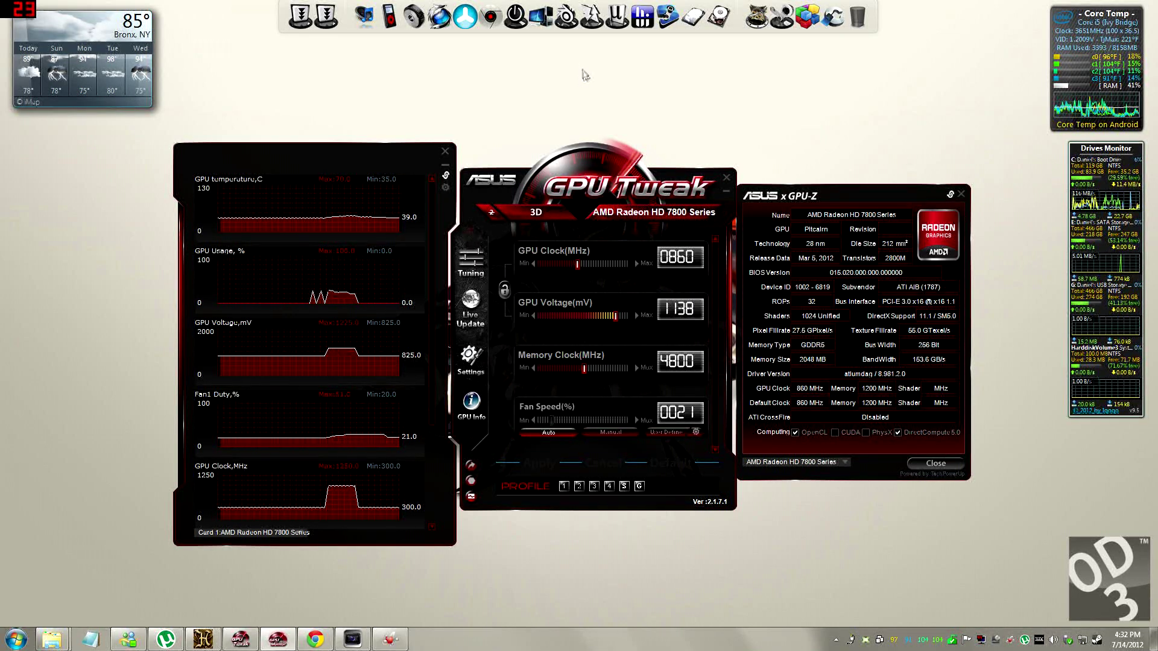
# Move the docked GPU Tweak, monitor and GPU-Z window group up slightly, then left and down.
pyautogui.moveTo(577, 159); pyautogui.dragTo(579, 149)
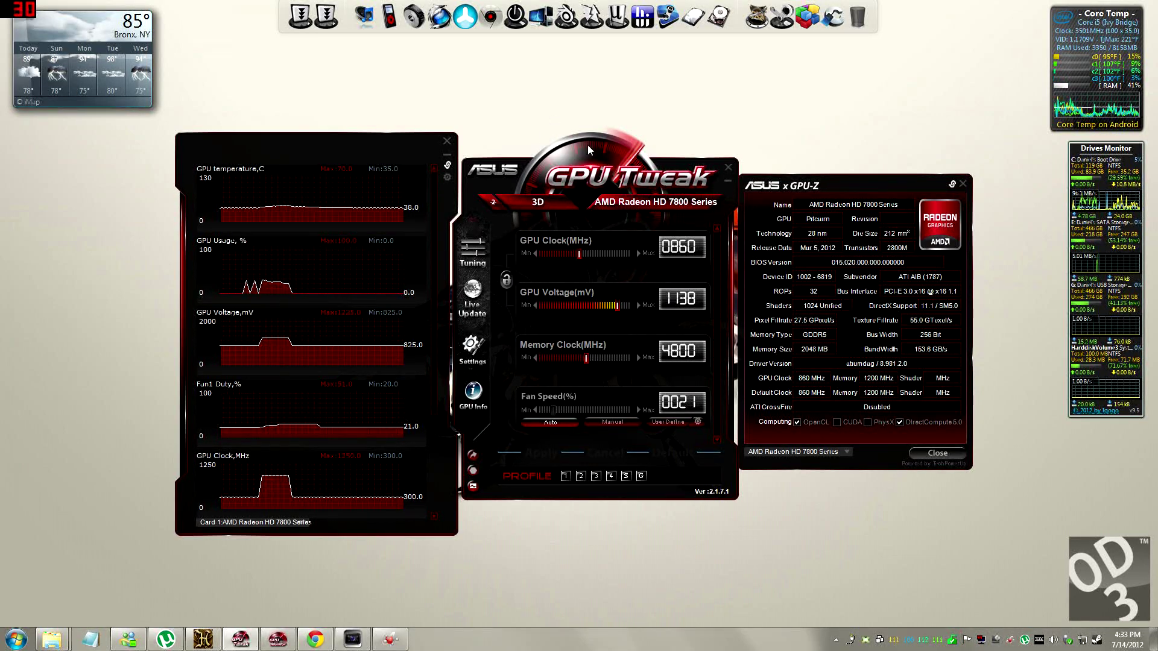
pyautogui.moveTo(587, 145); pyautogui.dragTo(586, 138)
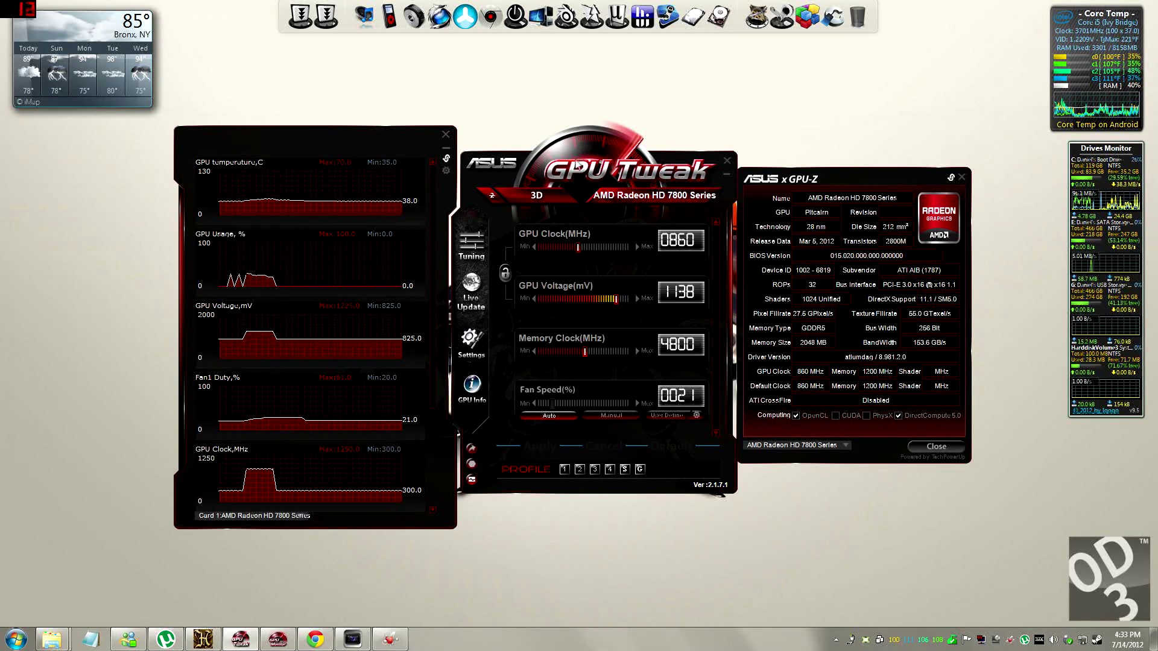
pyautogui.moveTo(581, 258); pyautogui.dragTo(570, 264)
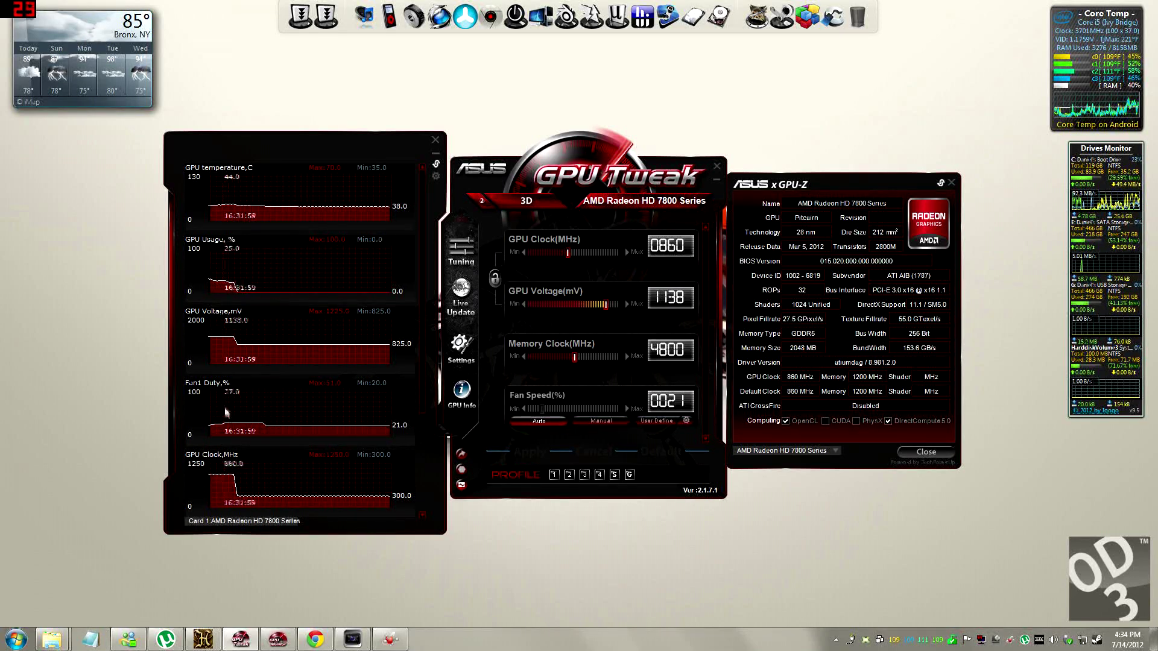
pyautogui.click(422, 516)
pyautogui.click(421, 517)
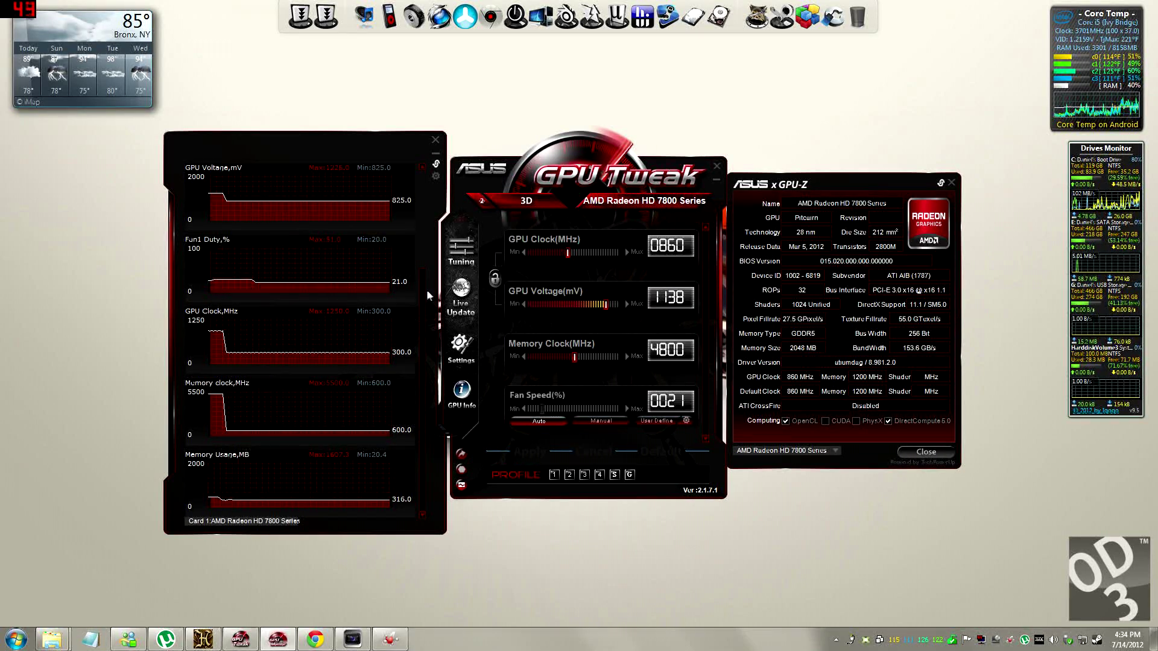
pyautogui.scroll(2, 426, 290)
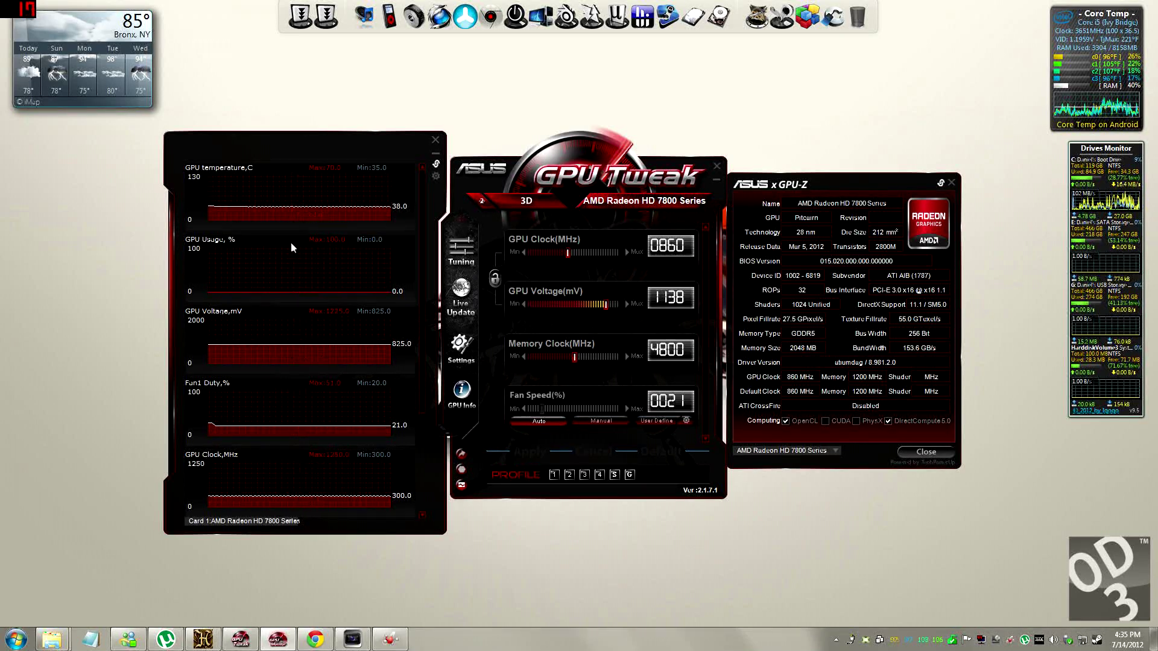
# Pin a time marker across the monitoring graphs and move it to 16:33:16.
pyautogui.click(231, 211)
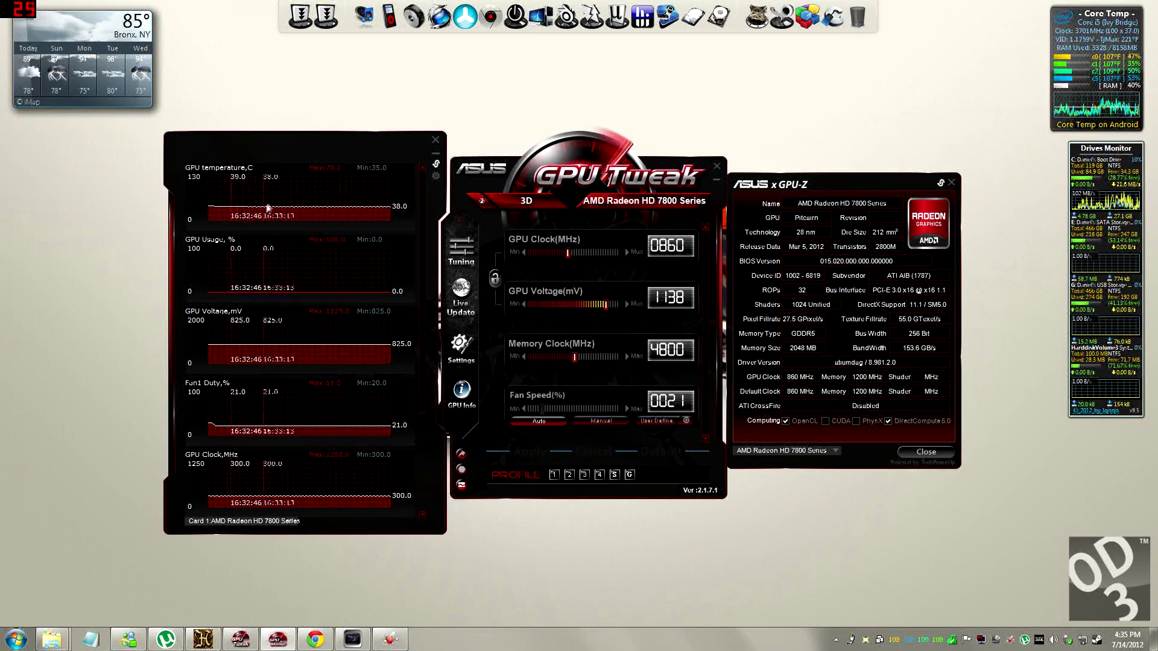
pyautogui.click(255, 206)
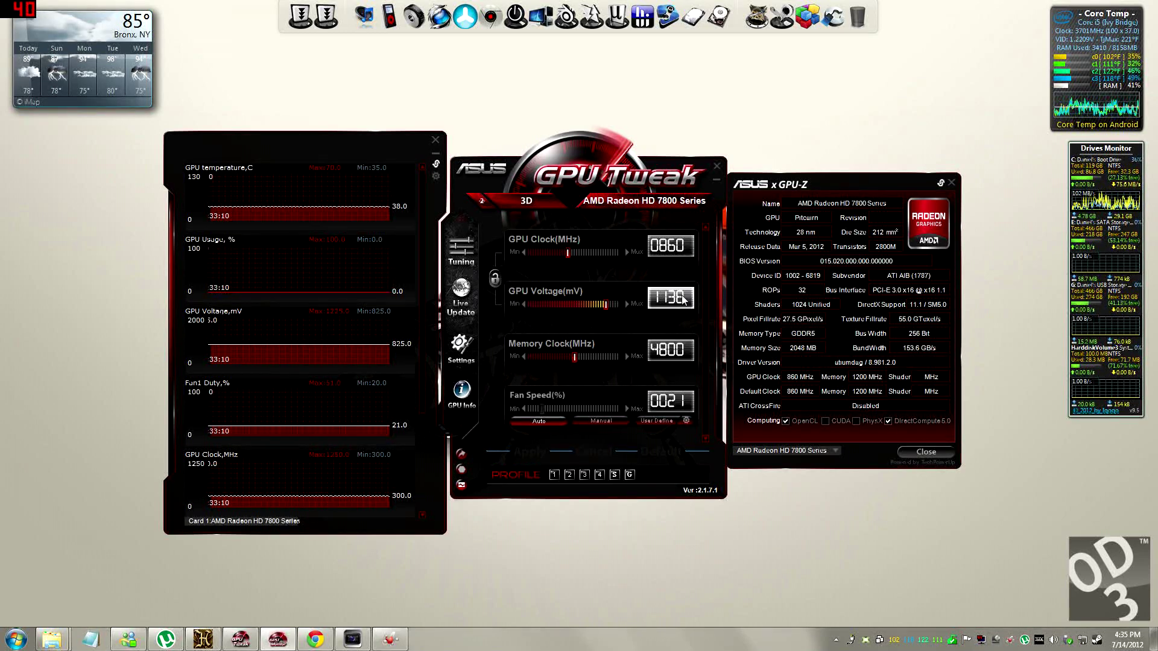
# Raise the GPU voltage from 1138 mV to its 1225 mV maximum.
pyautogui.moveTo(607, 307); pyautogui.dragTo(691, 307)
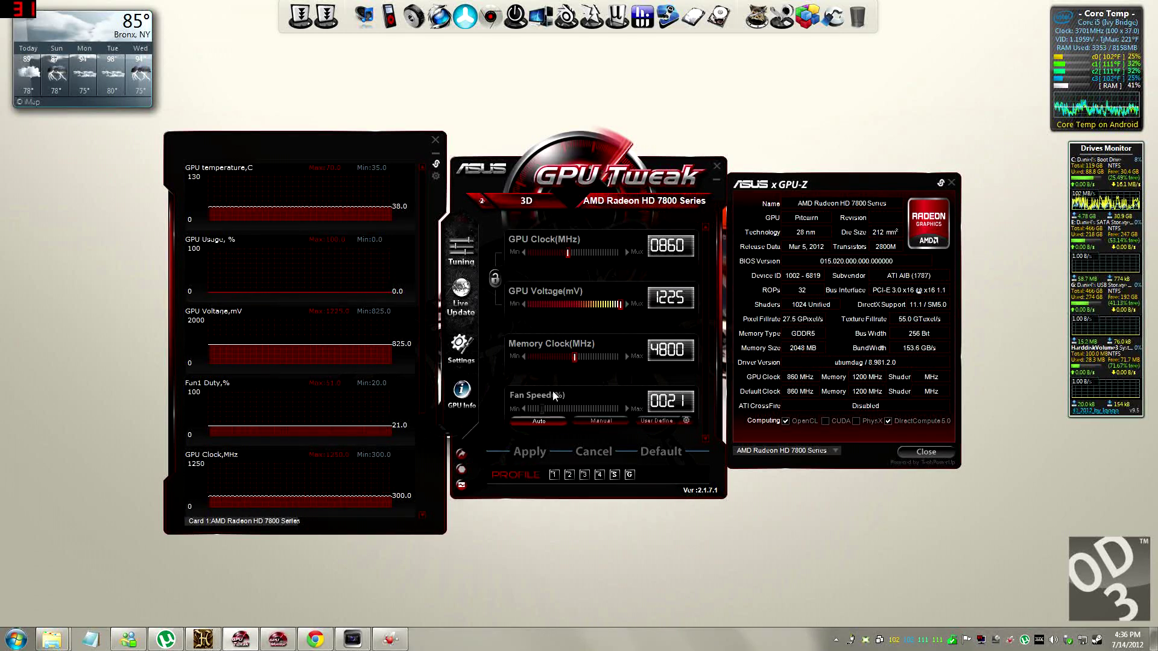
# Switch the fan to manual at 92% and bring up the user-defined fan curve.
pyautogui.click(602, 421)
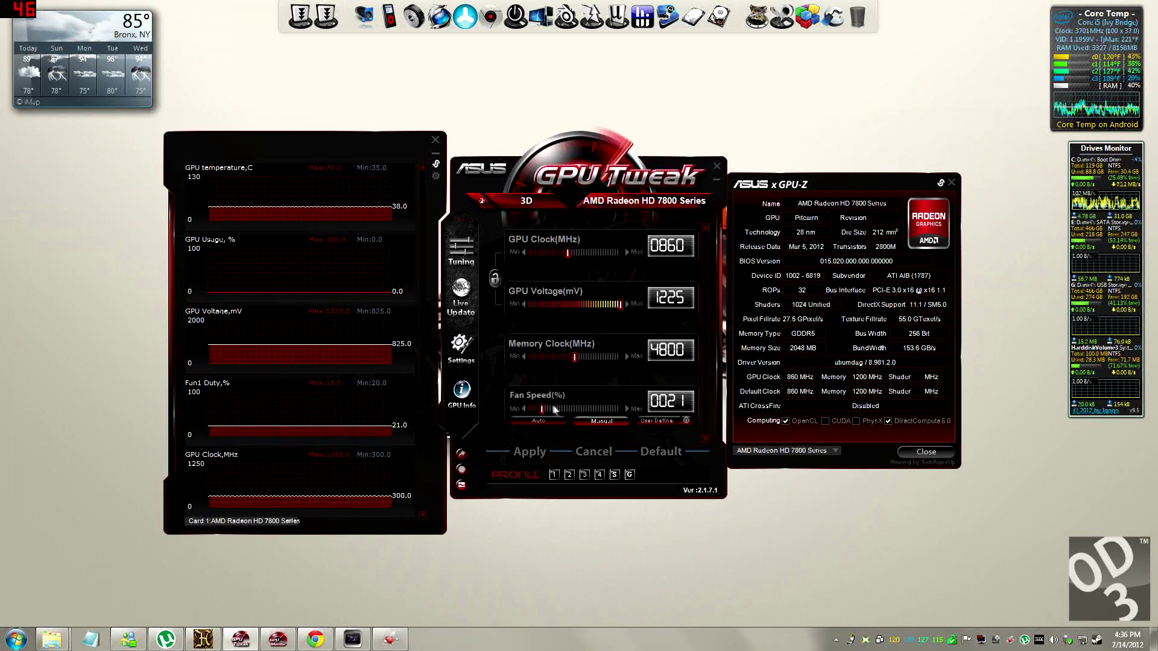
pyautogui.moveTo(543, 410); pyautogui.dragTo(622, 429)
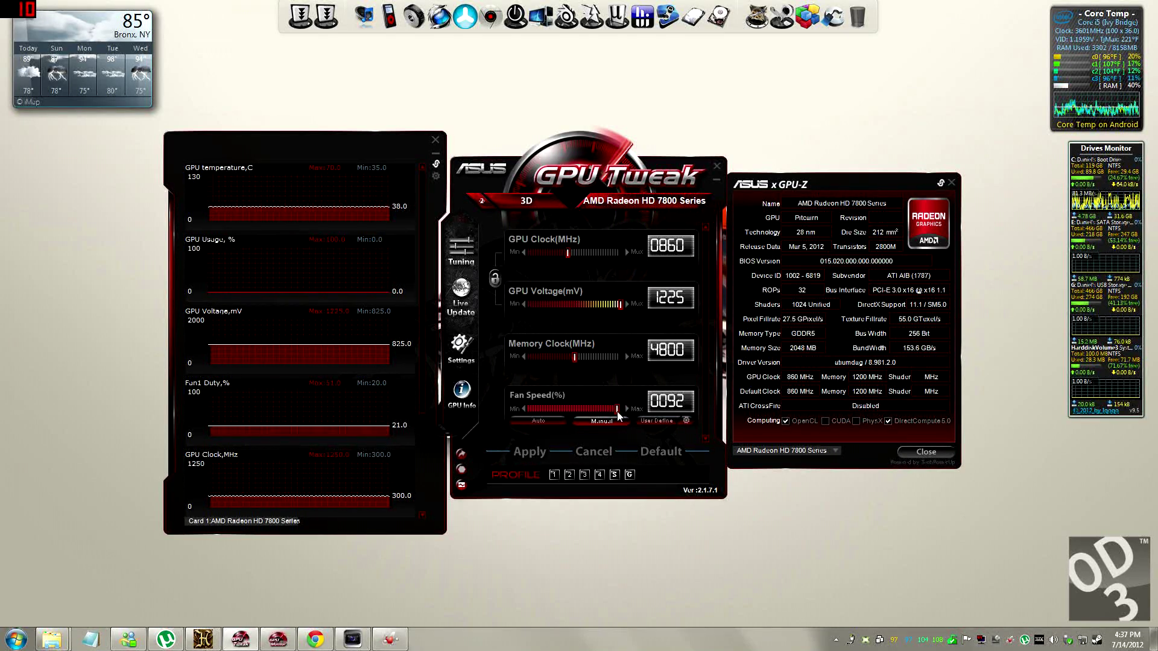
pyautogui.click(657, 421)
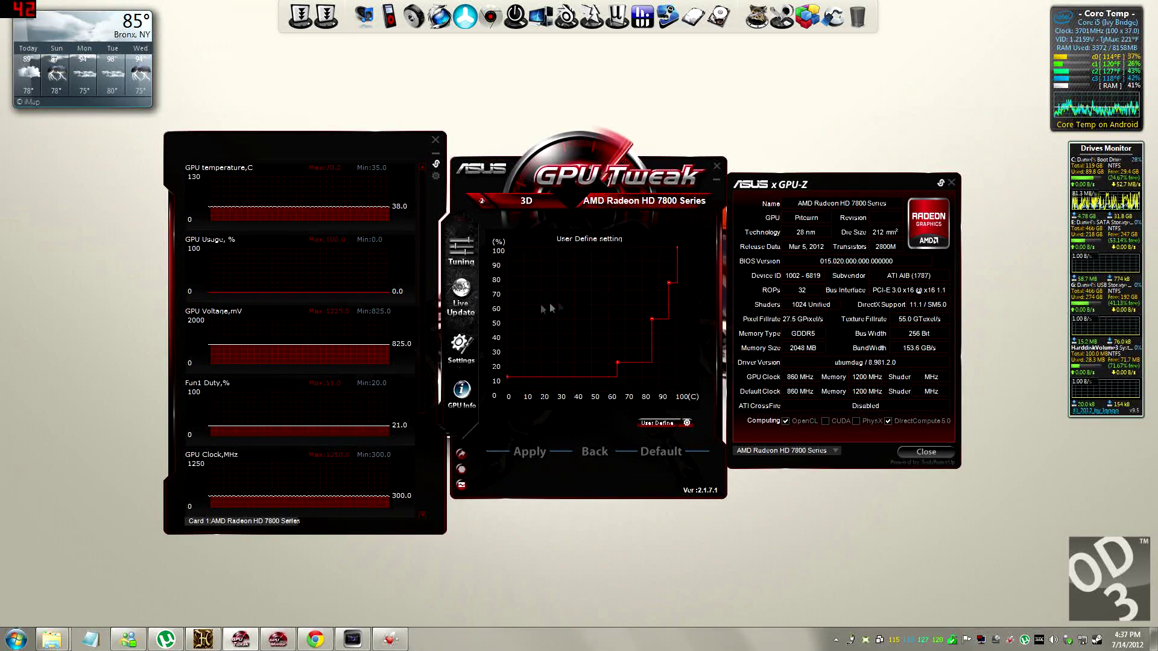
# Close the user-defined fan curve, returning fan speed to 21%.
pyautogui.click(687, 422)
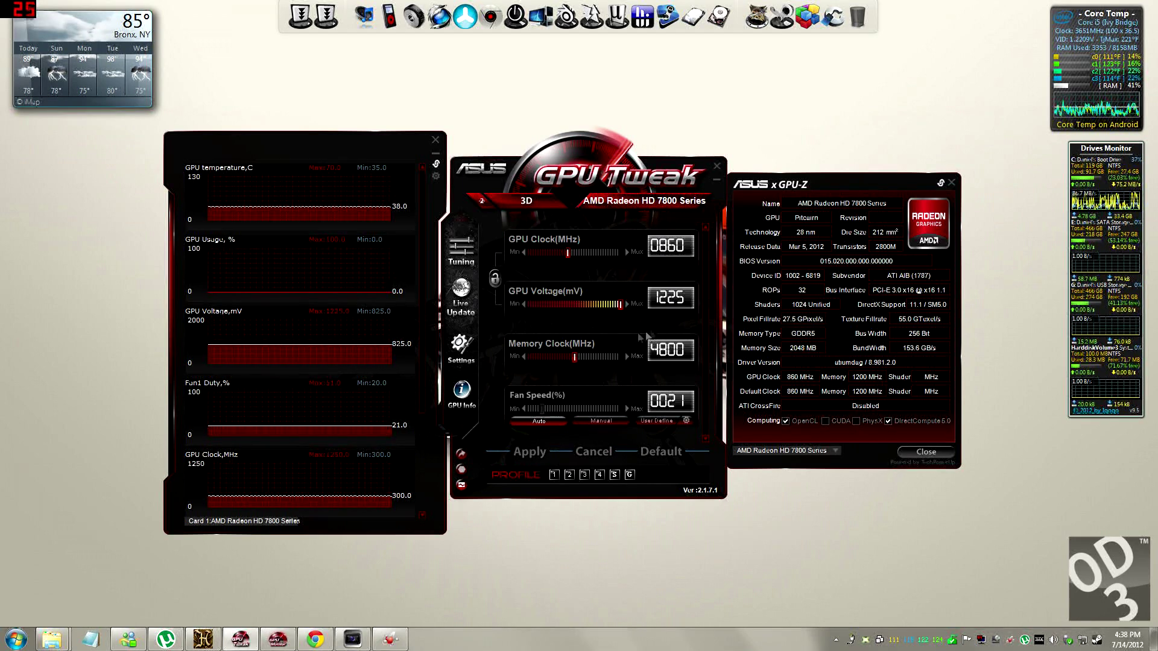
# Load profile 1 (1225 MHz GPU, 5500 MHz memory) and shift the window group right.
pyautogui.click(555, 475)
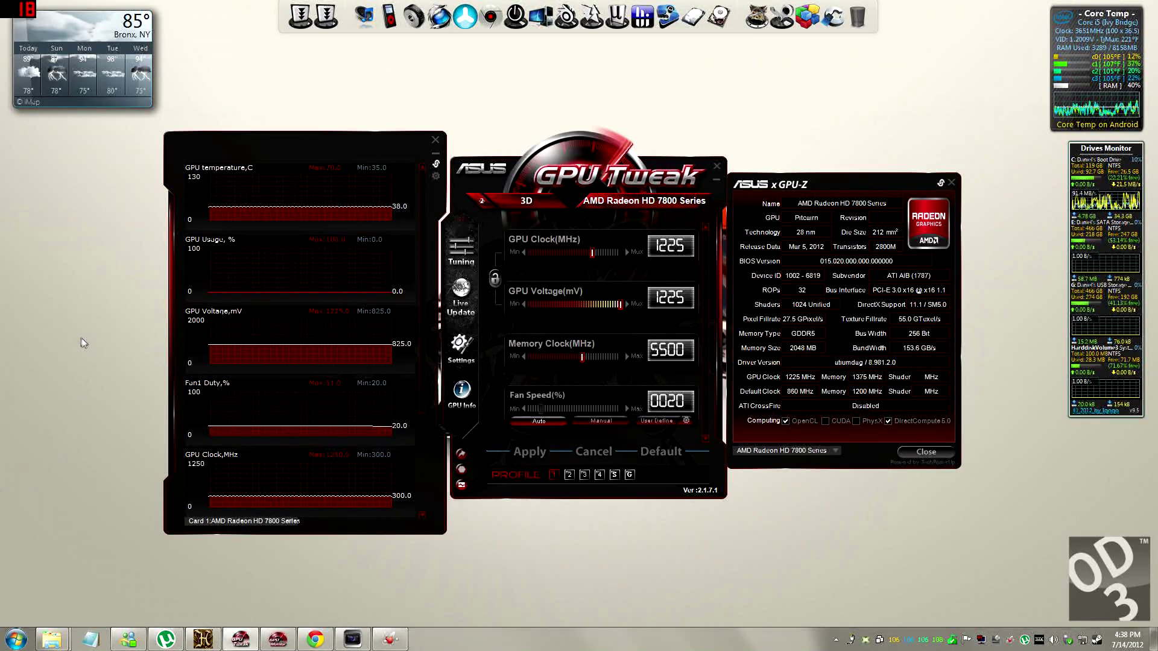
pyautogui.moveTo(373, 239); pyautogui.dragTo(485, 133)
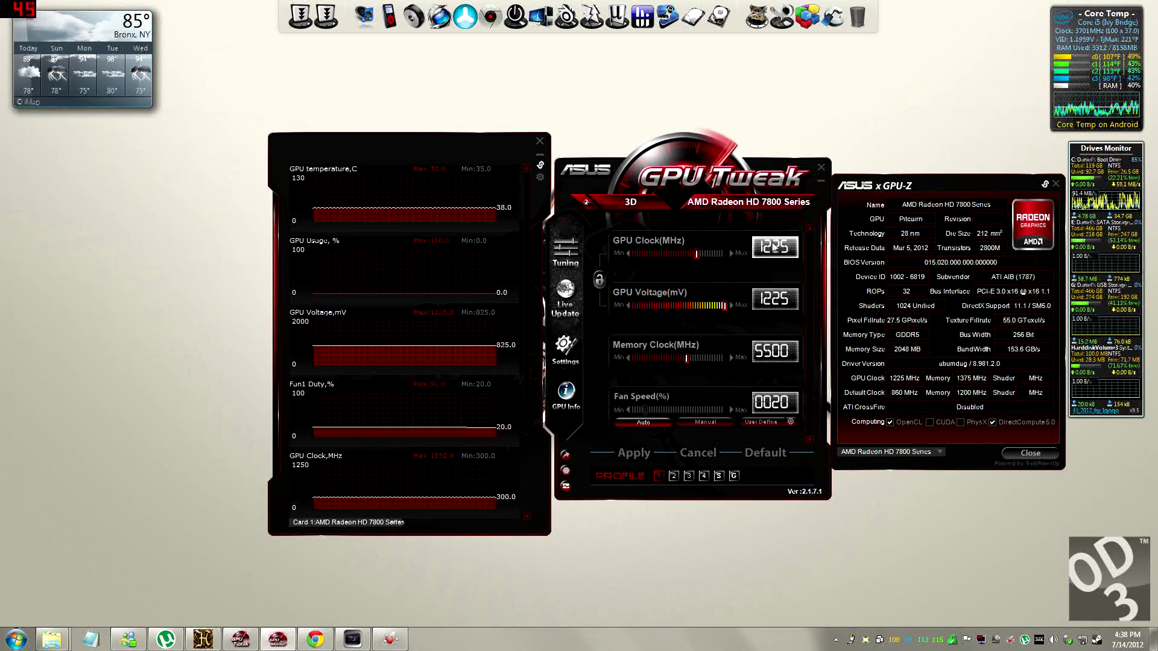
# Search the Start menu for 'kombu' and launch MSI Kombustor 2.3.
pyautogui.click(16, 638)
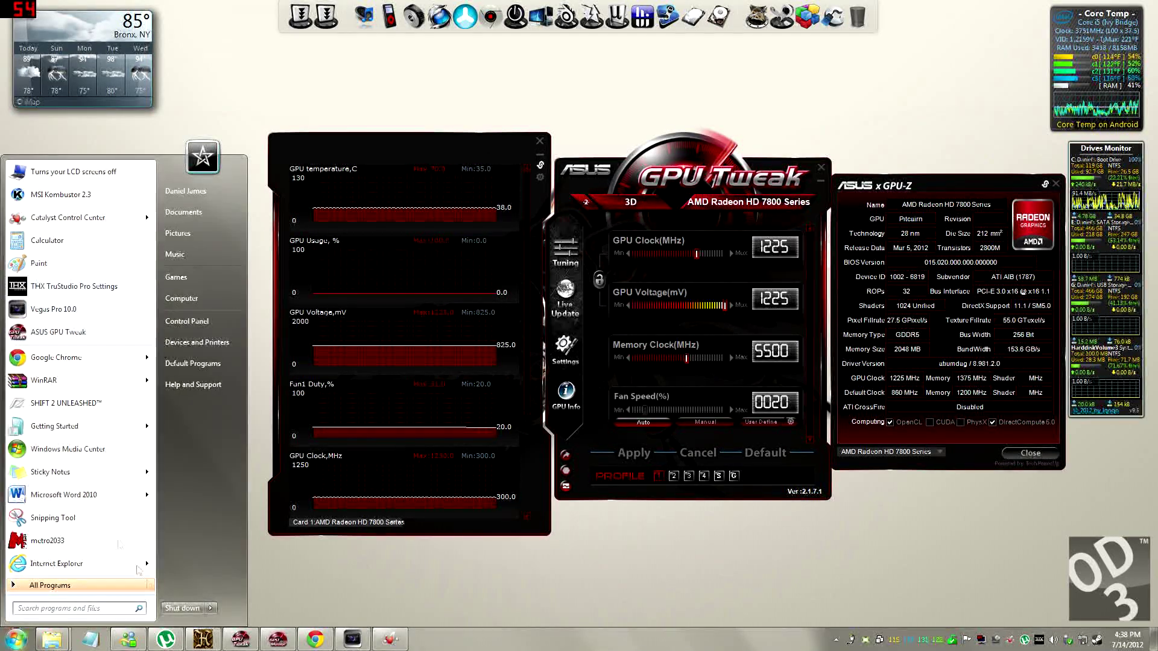
pyautogui.write('kombu')
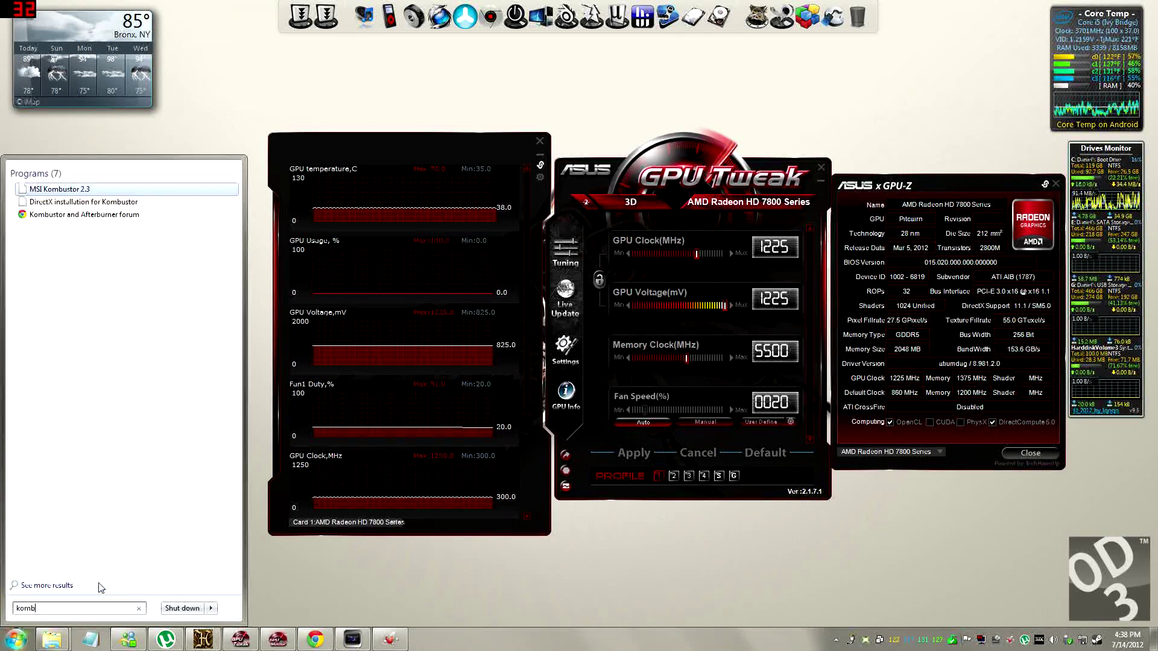
pyautogui.click(59, 189)
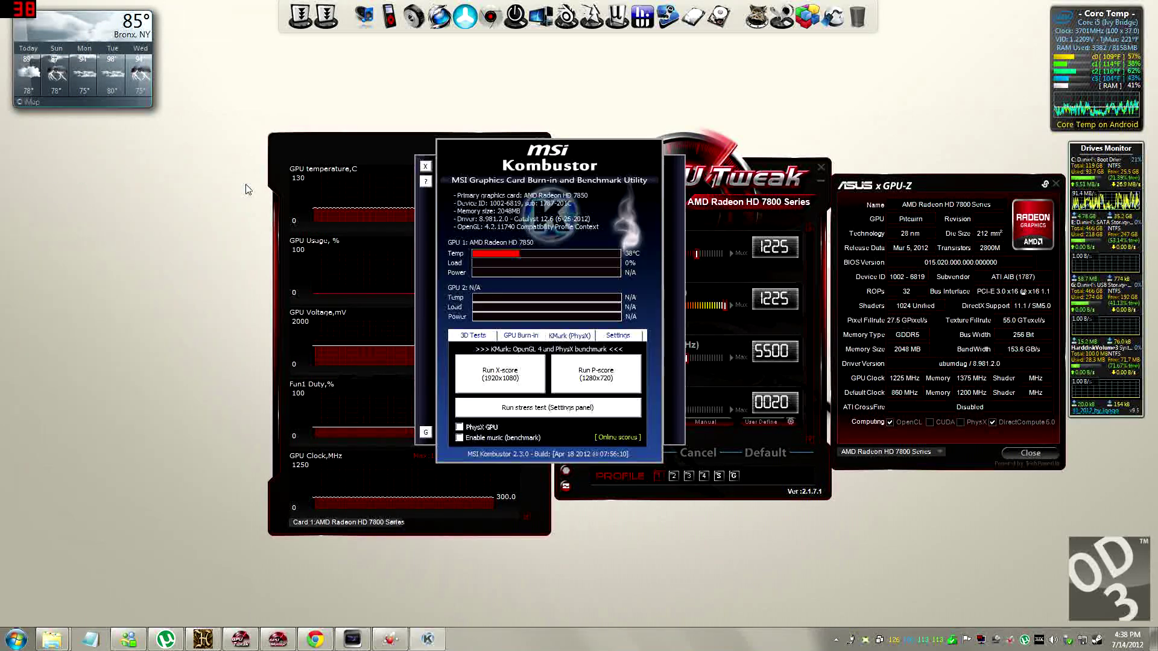
# Start Kombustor's GPU burn-in test, placing its render window below the GPU Tweak windows.
pyautogui.click(520, 336)
pyautogui.click(590, 364)
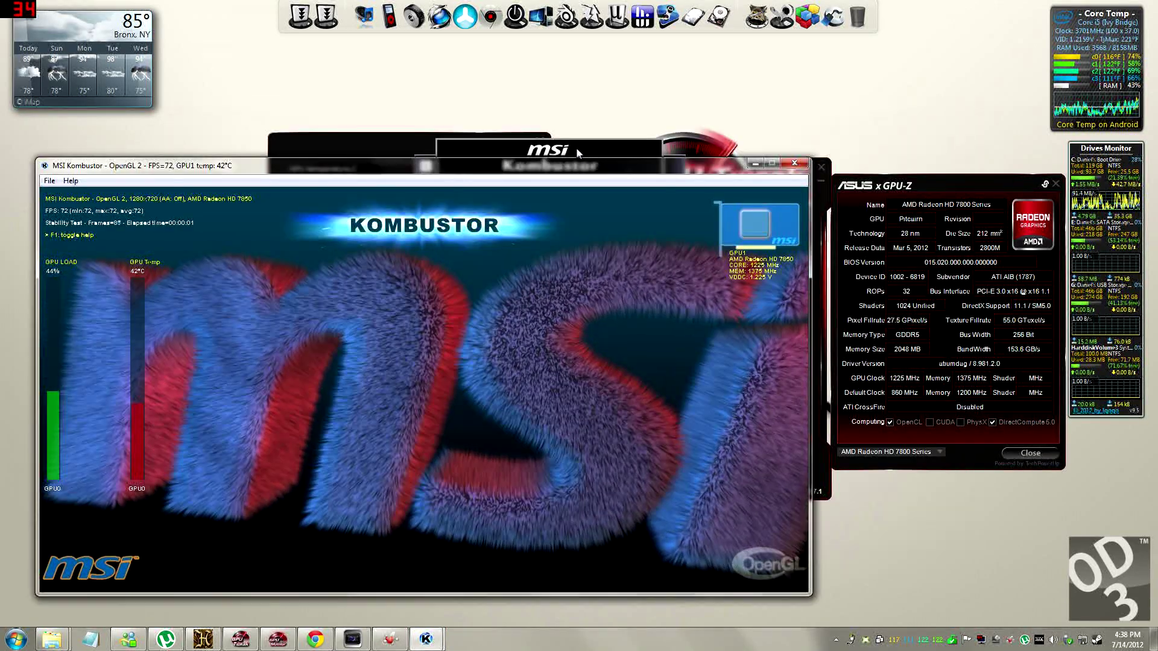
pyautogui.moveTo(577, 152); pyautogui.dragTo(545, 383)
pyautogui.moveTo(666, 166); pyautogui.dragTo(838, 468)
pyautogui.moveTo(490, 152); pyautogui.dragTo(464, 95)
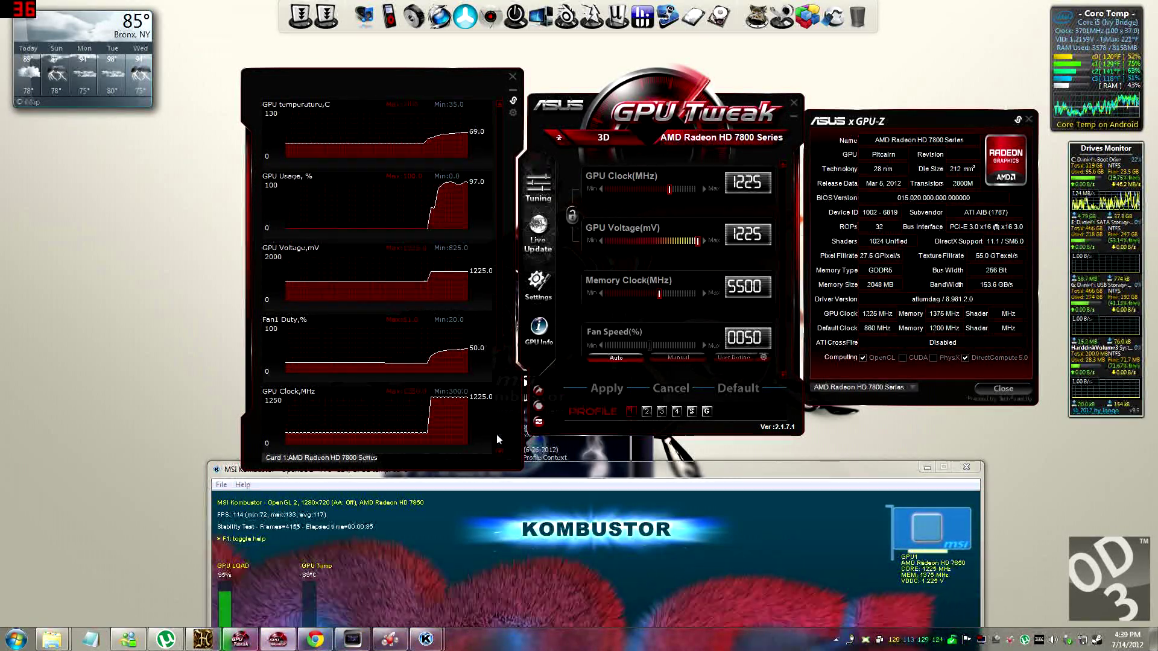
# Scroll the monitor to the memory clock and usage graphs, then close Kombustor's render window and launcher.
pyautogui.click(499, 451)
pyautogui.click(501, 453)
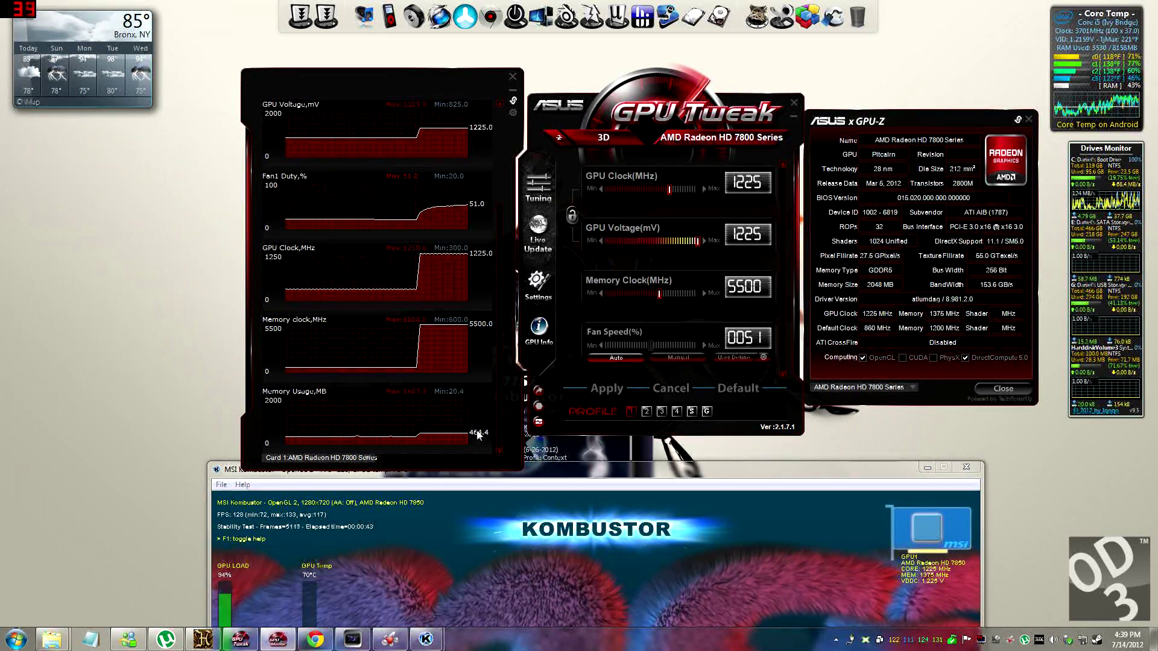
pyautogui.moveTo(633, 475); pyautogui.dragTo(560, 433)
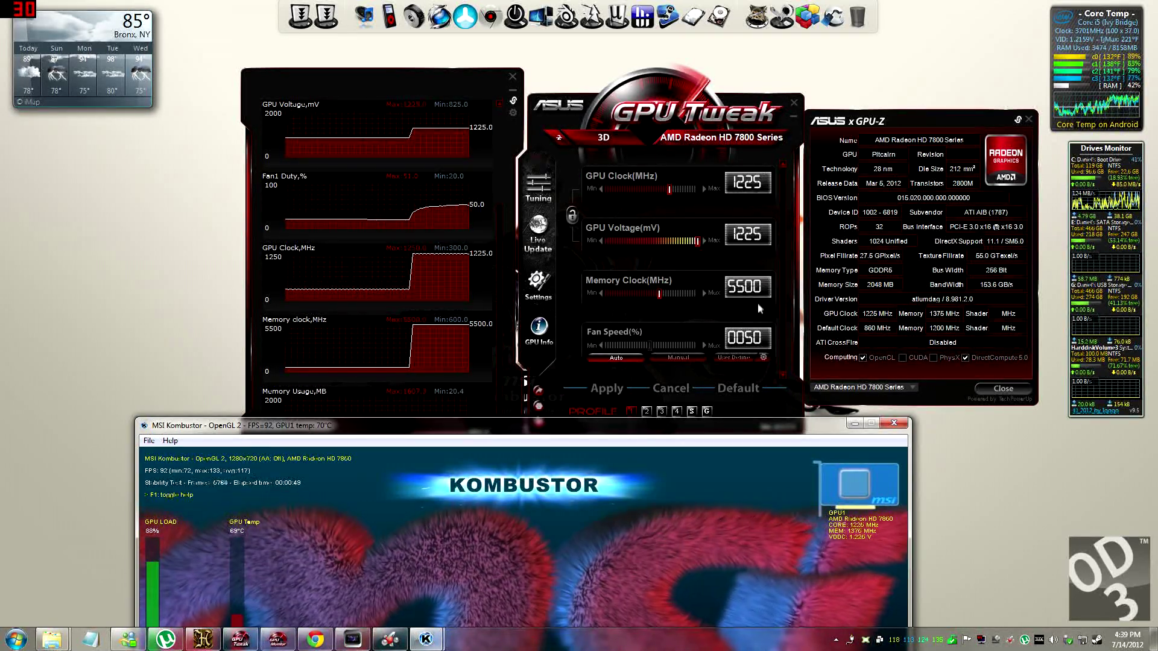
pyautogui.click(894, 426)
pyautogui.click(647, 373)
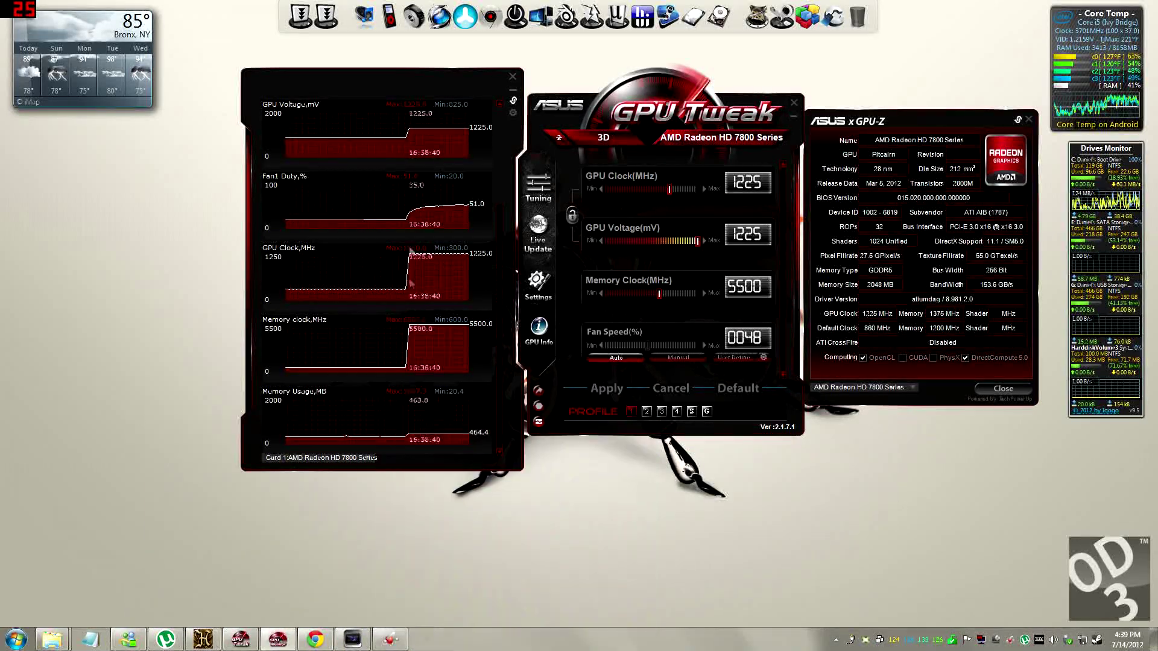
# Move the GPU Tweak windows down-left and reset to stock 860 MHz, 1138 mV, 4800 MHz.
pyautogui.moveTo(652, 95); pyautogui.dragTo(586, 145)
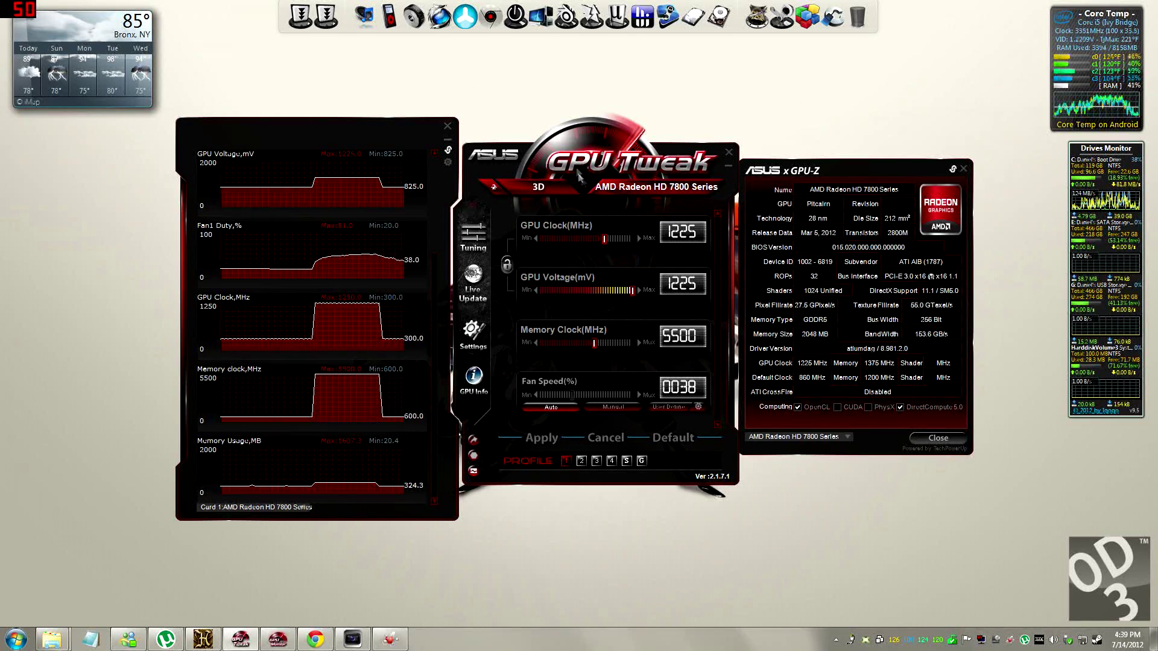
pyautogui.click(660, 444)
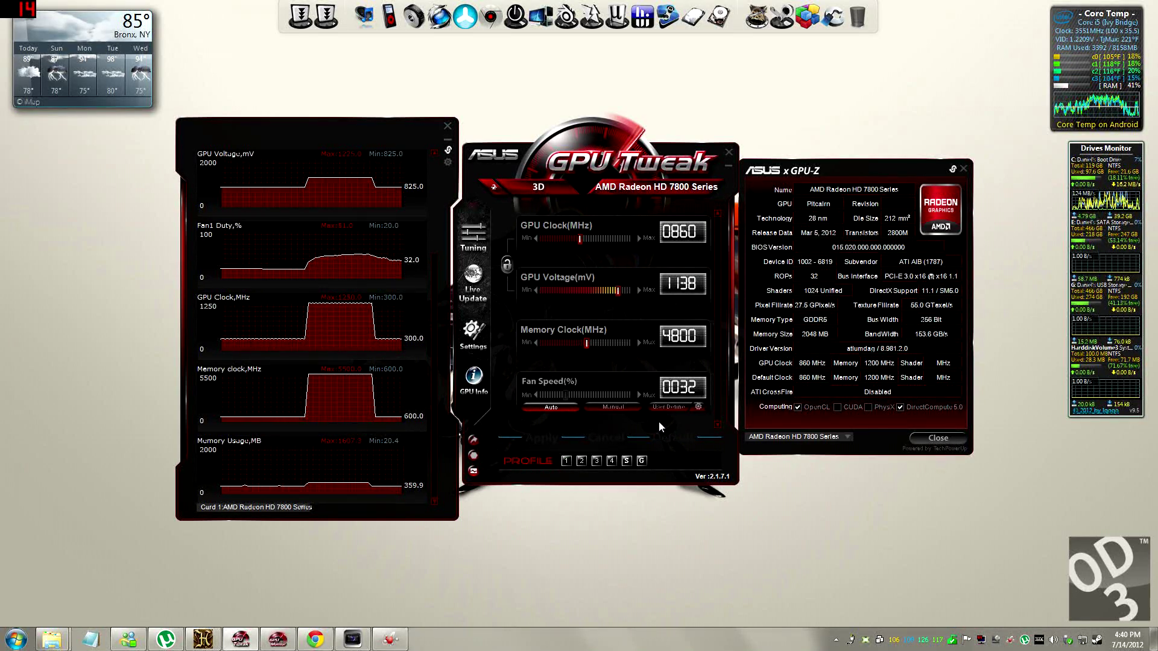
# Restore the Unigine Heaven DX11 Benchmark 3.0 launcher and nudge it over the monitoring windows.
pyautogui.click(203, 639)
pyautogui.moveTo(508, 157); pyautogui.dragTo(463, 150)
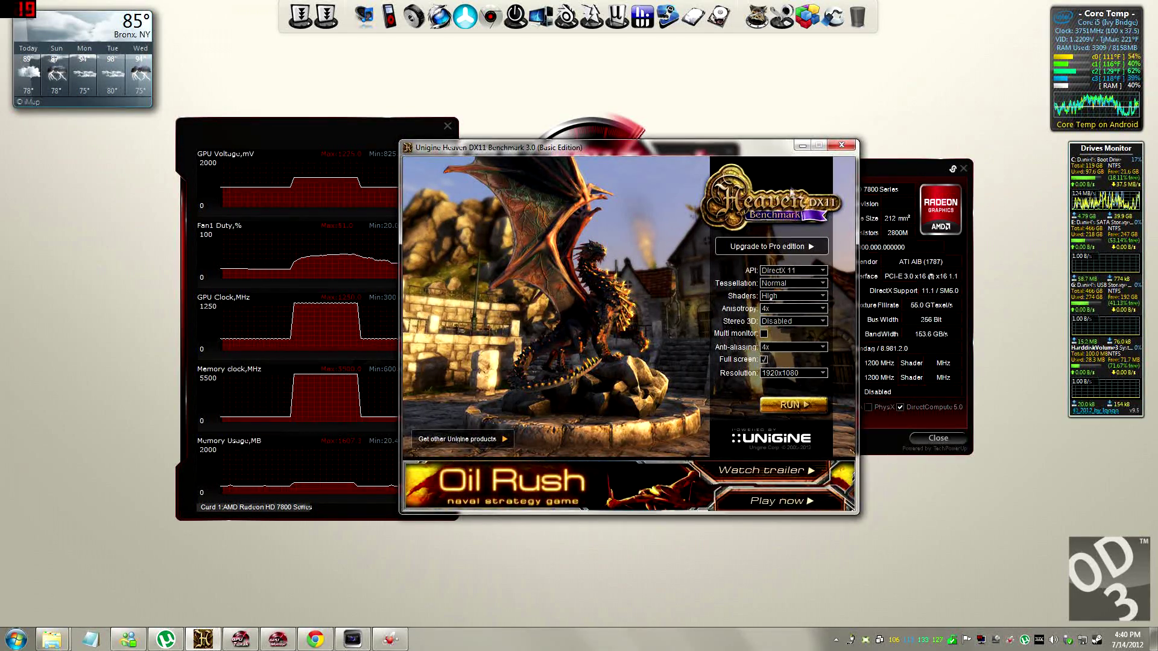
# Minimize the Heaven Benchmark launcher to reveal GPU Tweak and GPU-Z.
pyautogui.click(802, 145)
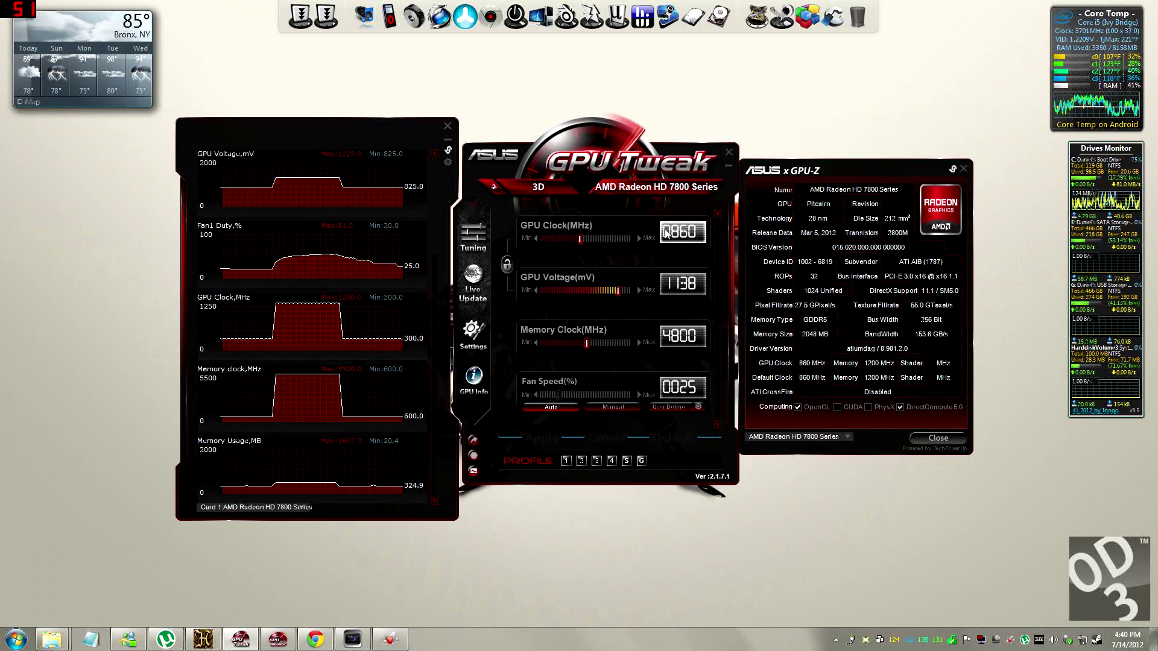
# Apply profile 1: GPU clock 1225 MHz, voltage 1225 mV, memory 5500 MHz.
pyautogui.click(566, 461)
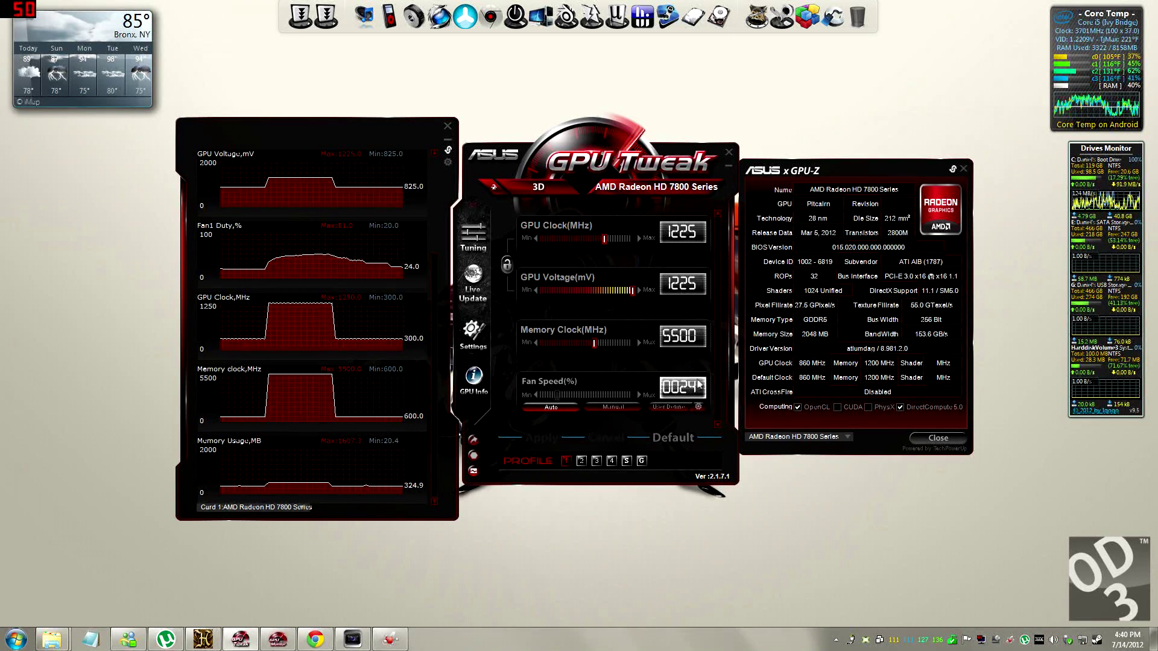